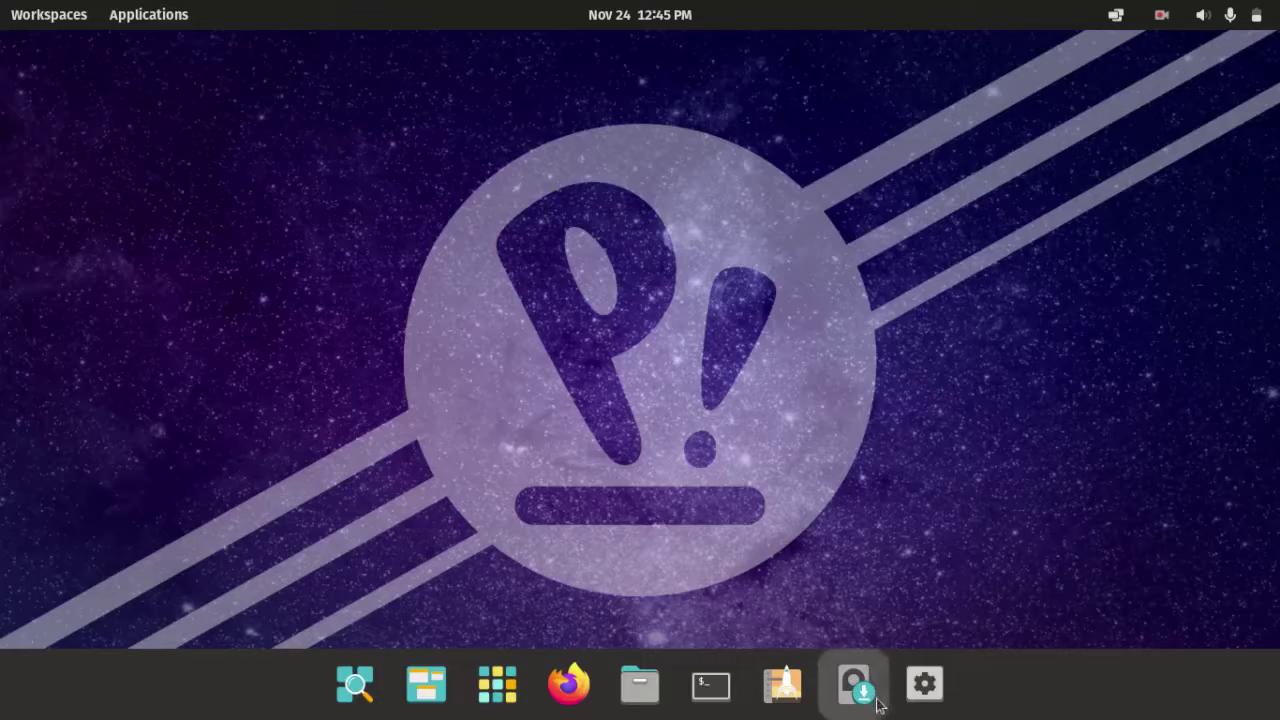
Step: Turn off 'Extend dock to the edges of the screen' under Settings > Desktop > Dock
click(936, 688)
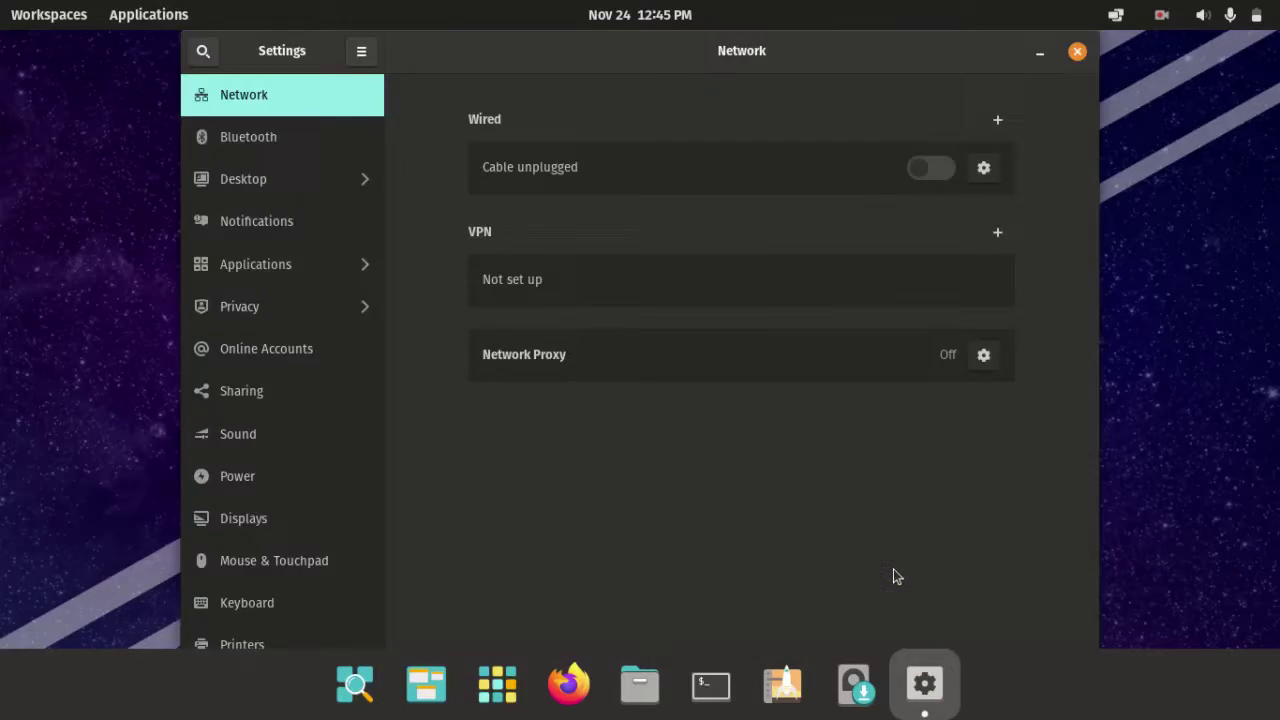
click(241, 179)
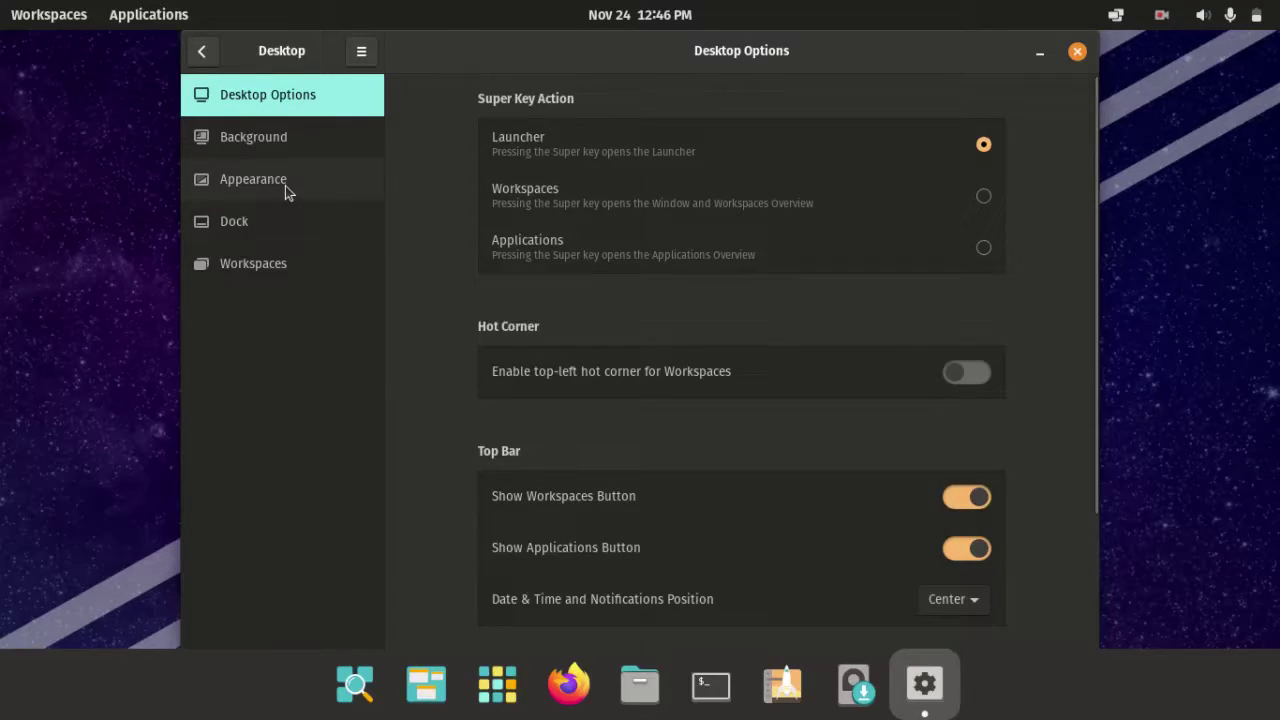
click(228, 217)
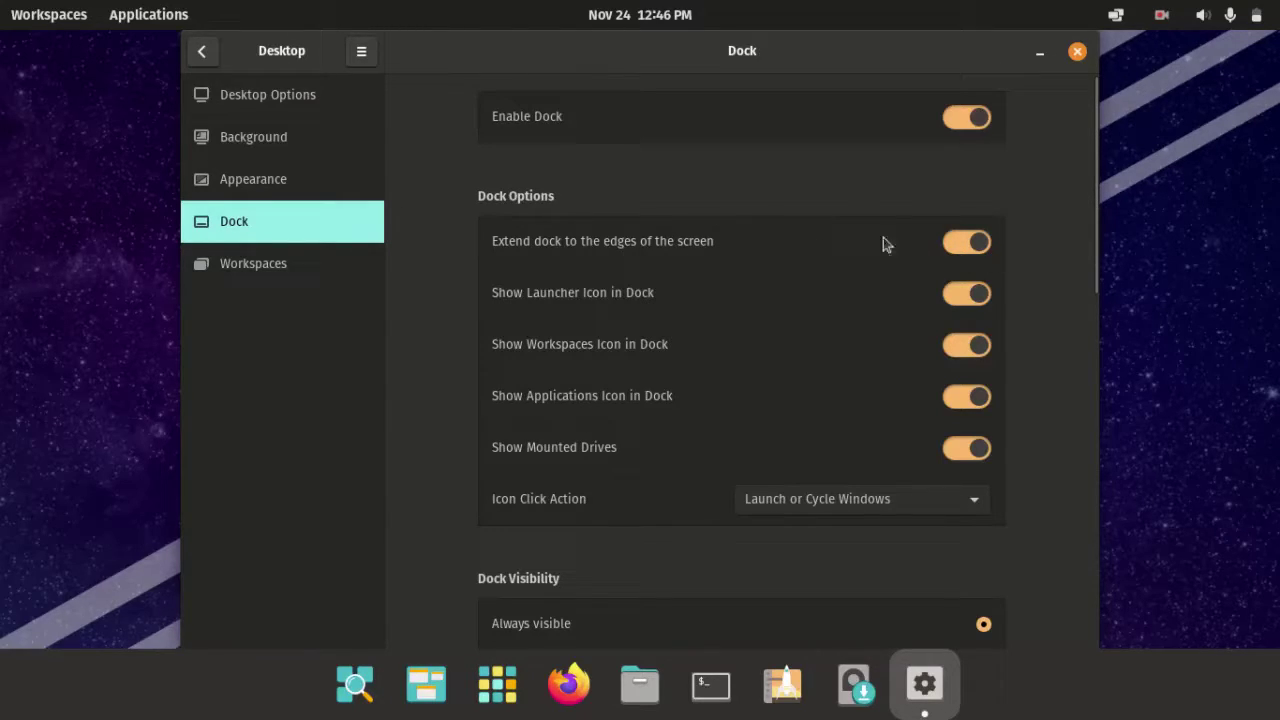
click(970, 242)
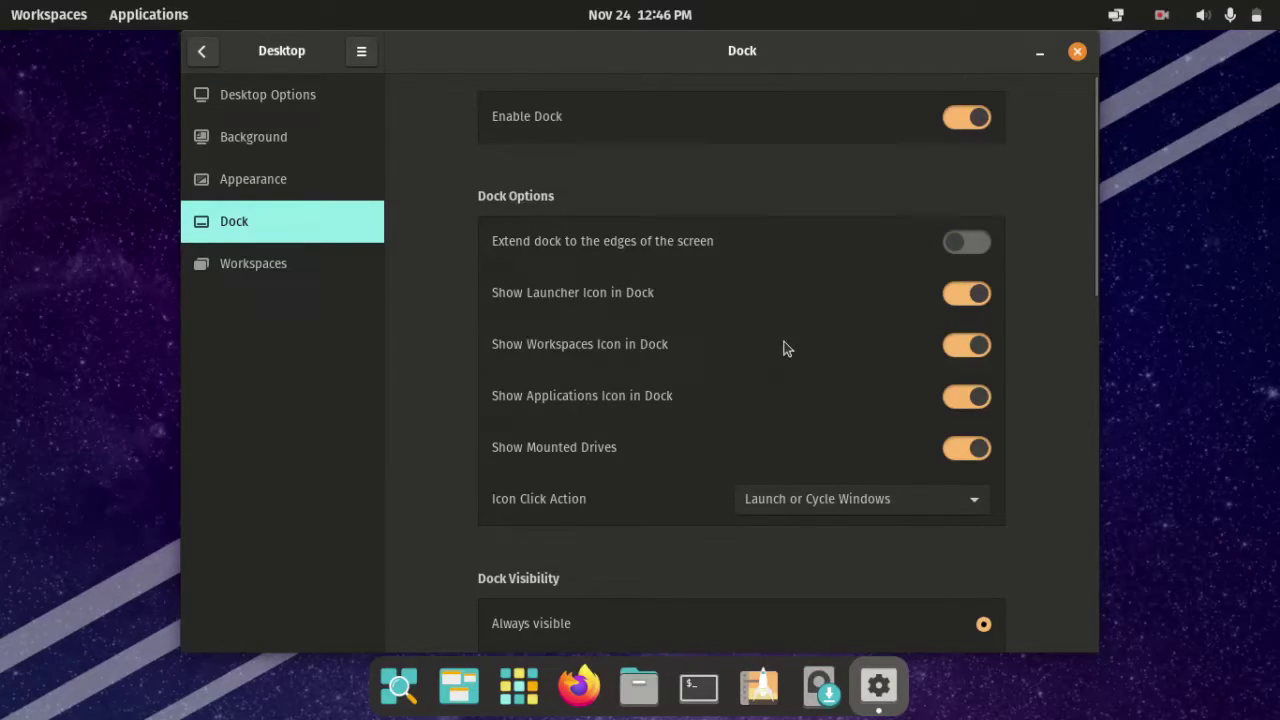
scroll(661, 420, down, 1)
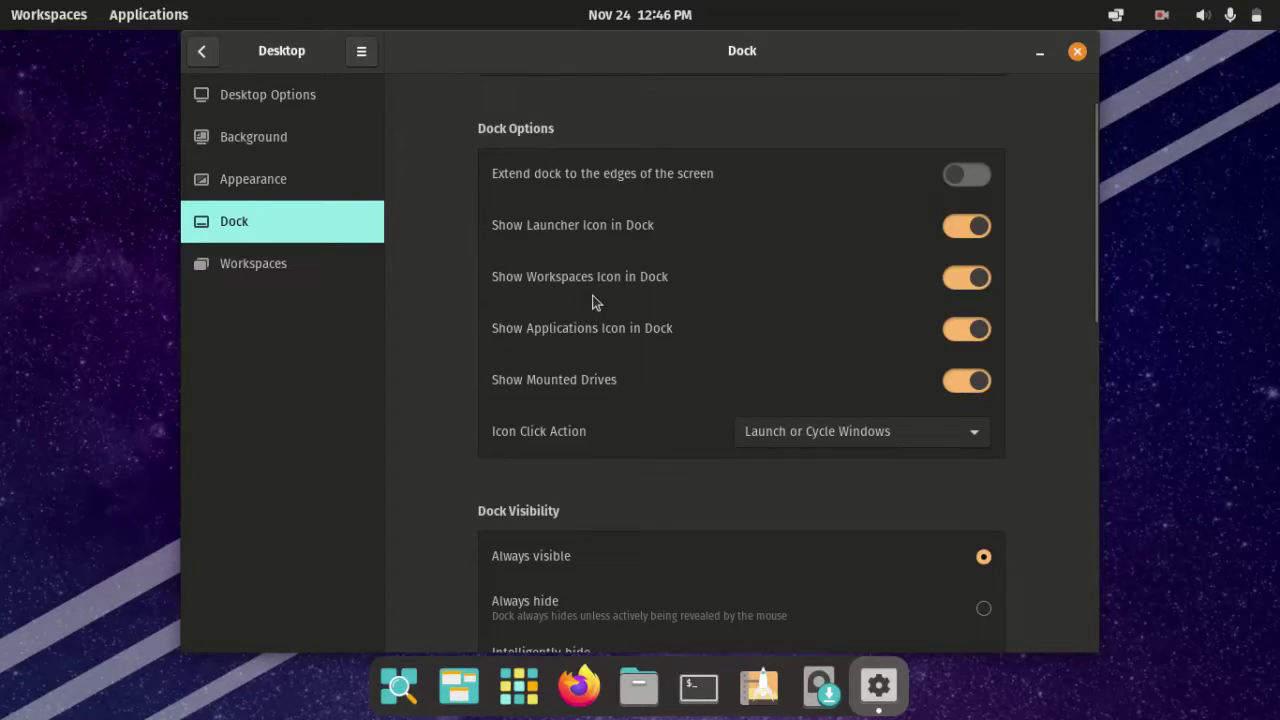
Step: Set Dock Visibility to 'Intelligently hide'
scroll(612, 340, down, 2)
scroll(618, 356, down, 2)
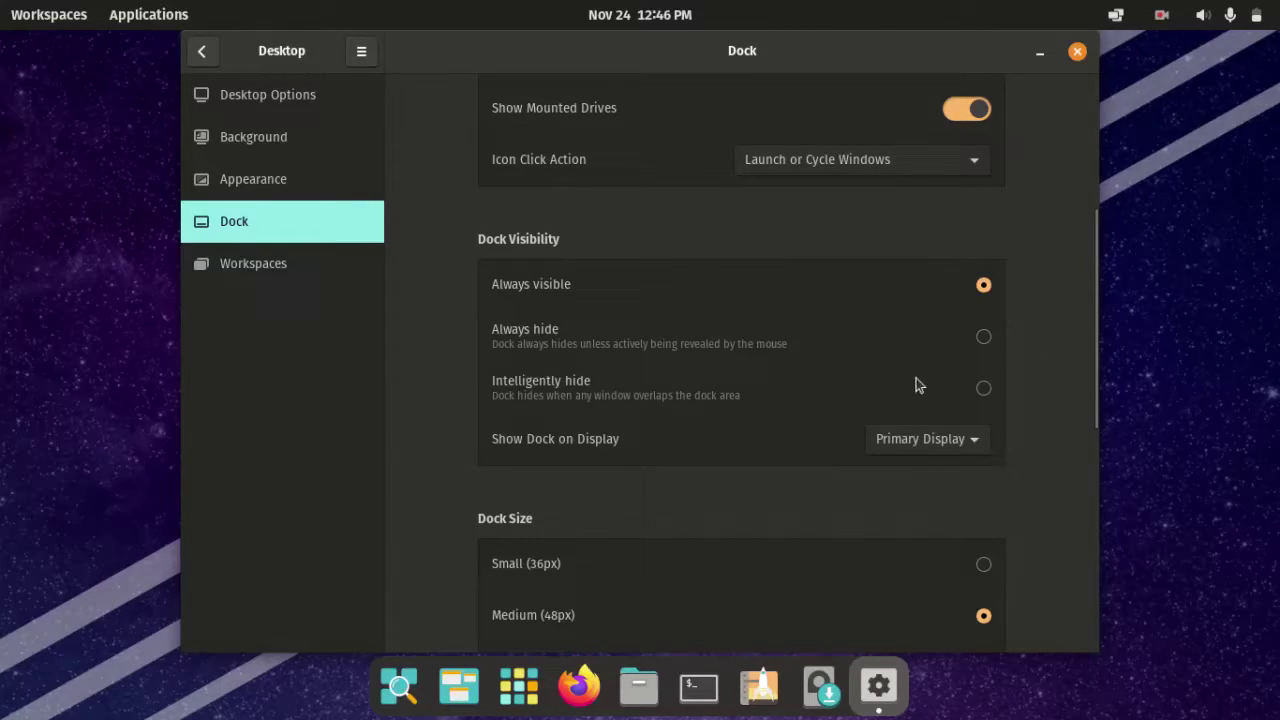
click(984, 388)
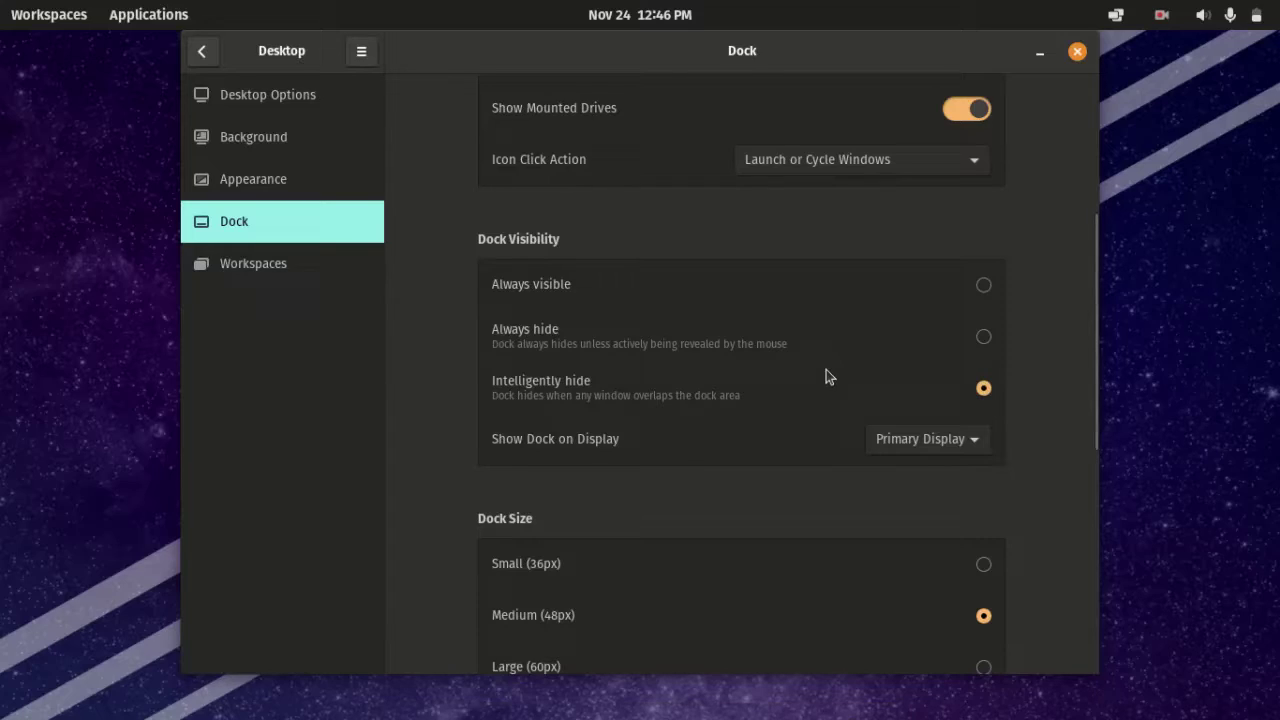
Step: Set the Dock Size to Small (36px)
scroll(822, 376, down, 3)
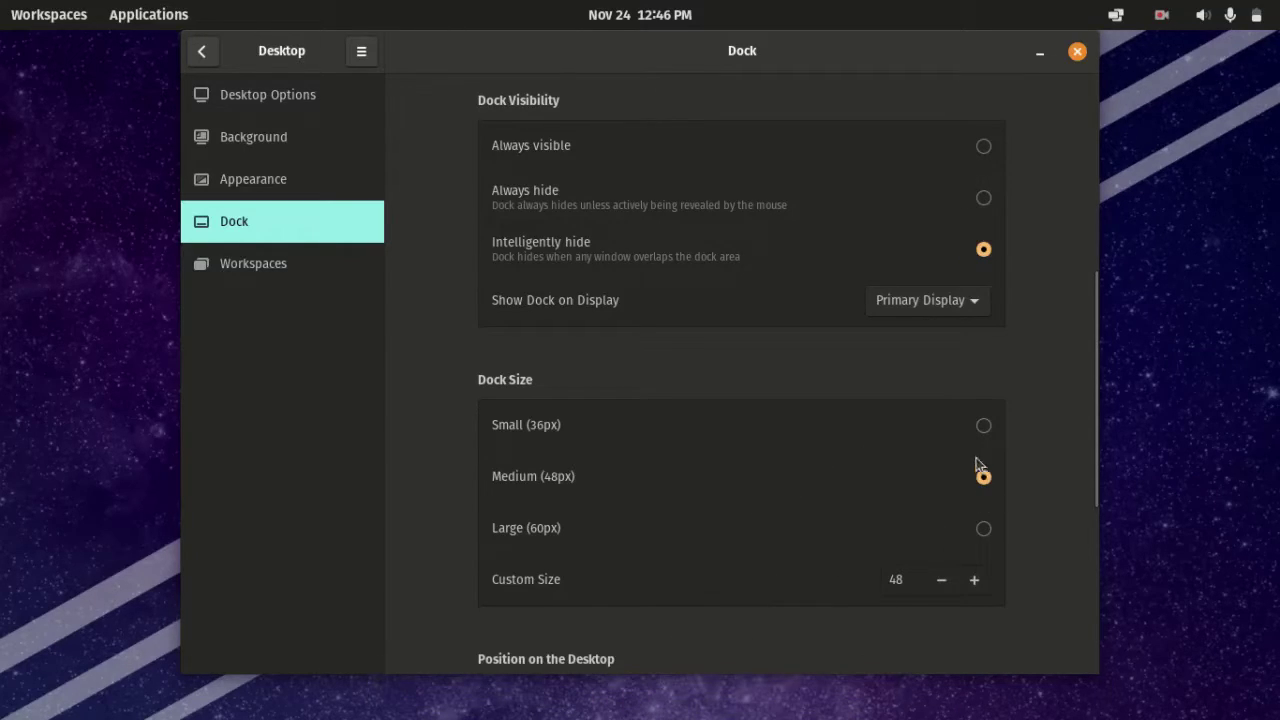
click(984, 426)
scroll(743, 434, down, 2)
scroll(749, 448, down, 3)
scroll(762, 430, down, 4)
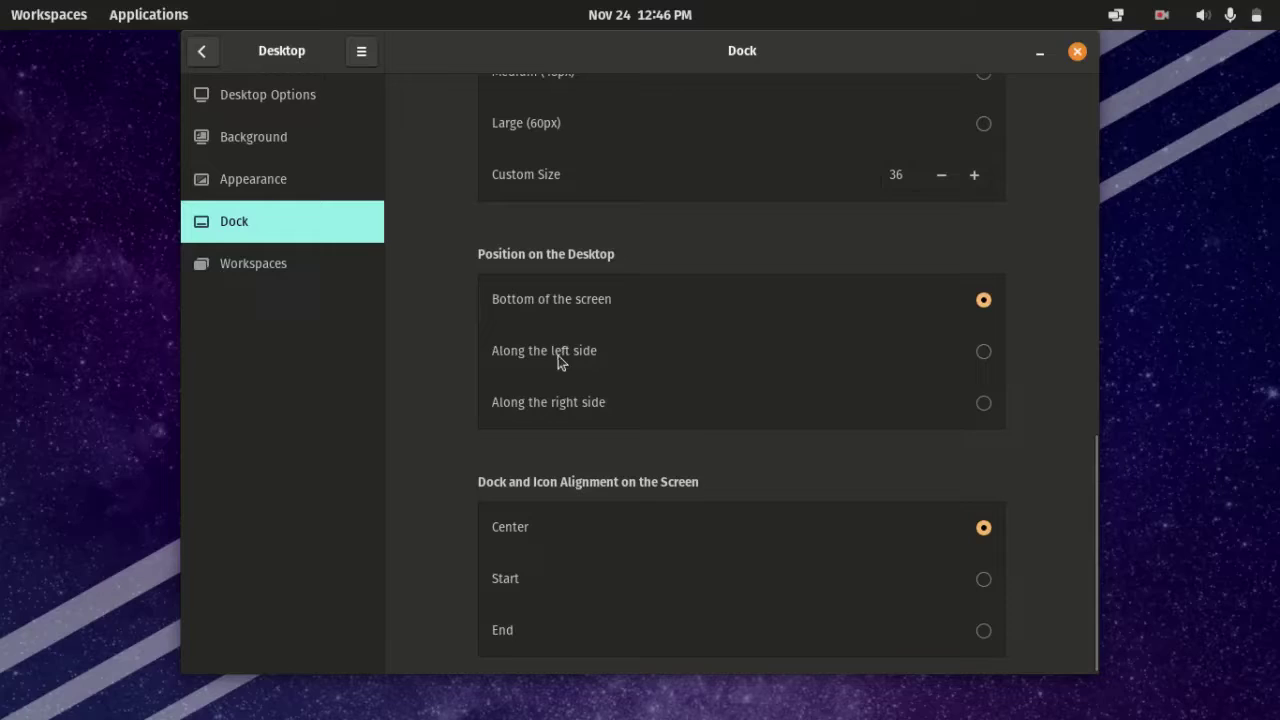
Step: Place the dock 'Along the left side' and reposition the Settings window
click(983, 353)
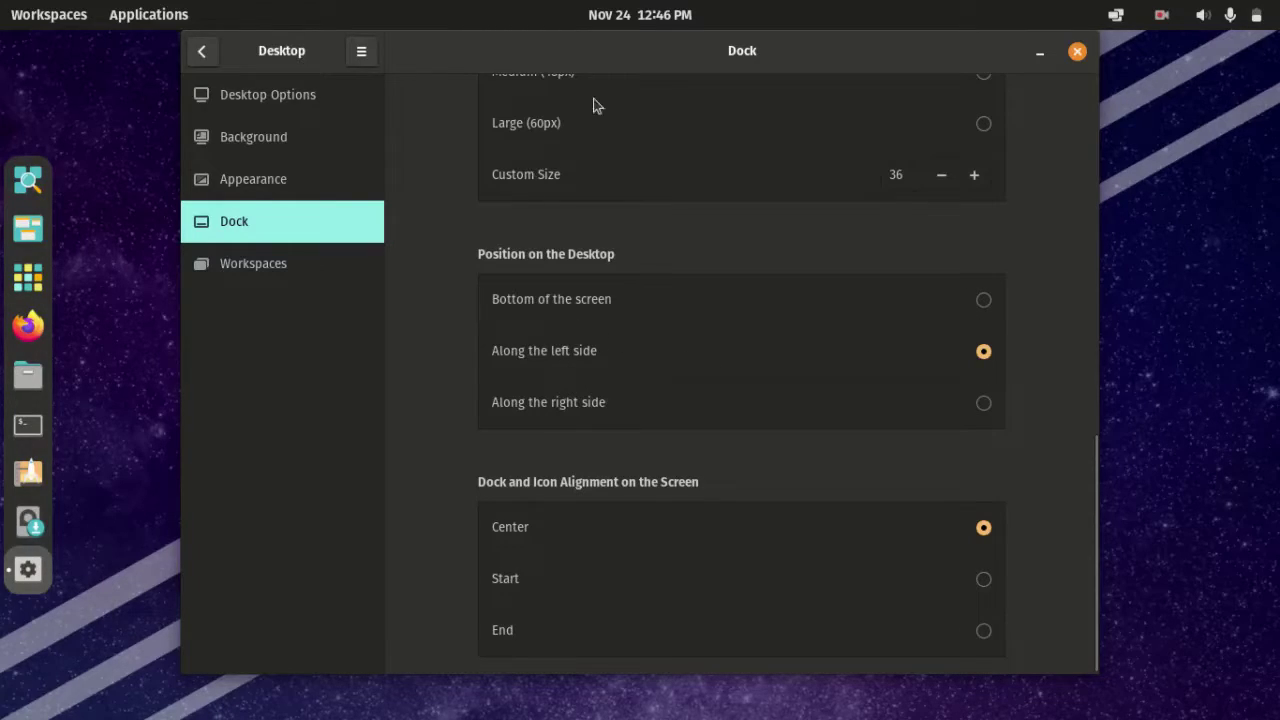
drag(253, 42, 530, 192)
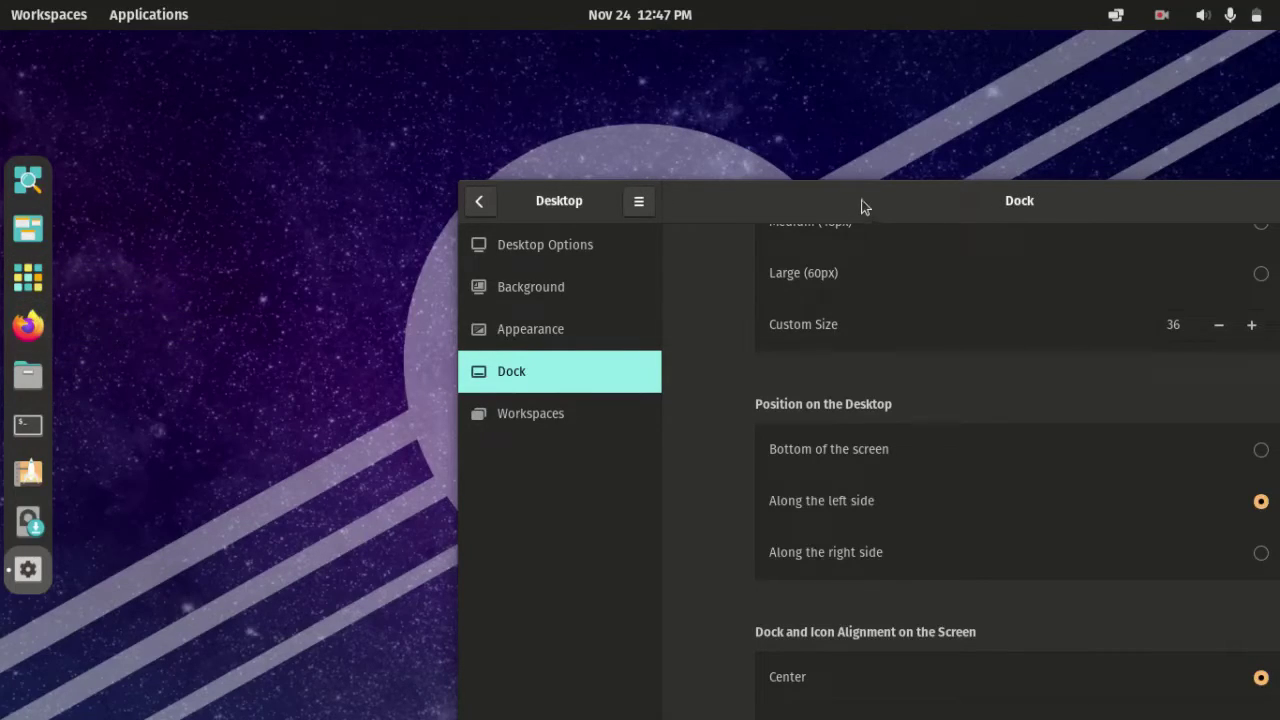
drag(863, 203, 687, 119)
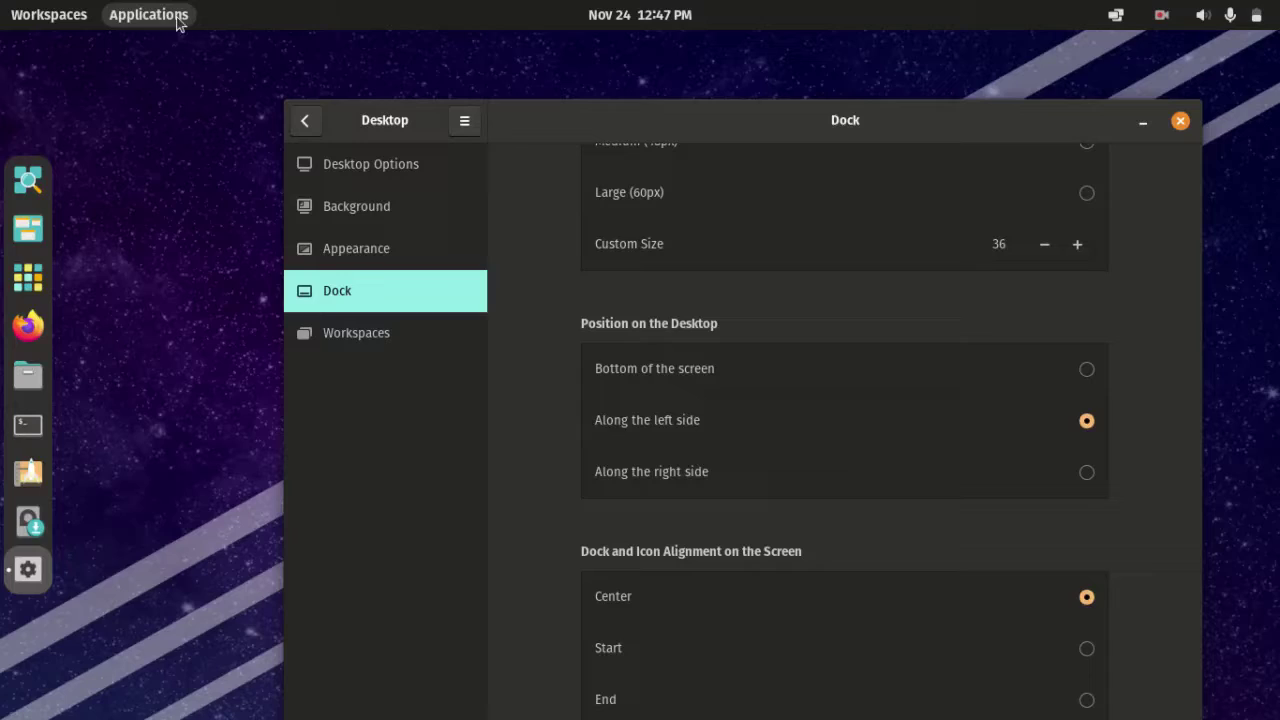
Step: In Desktop Options, turn off Show Workspaces Button and Show Applications Button
click(376, 172)
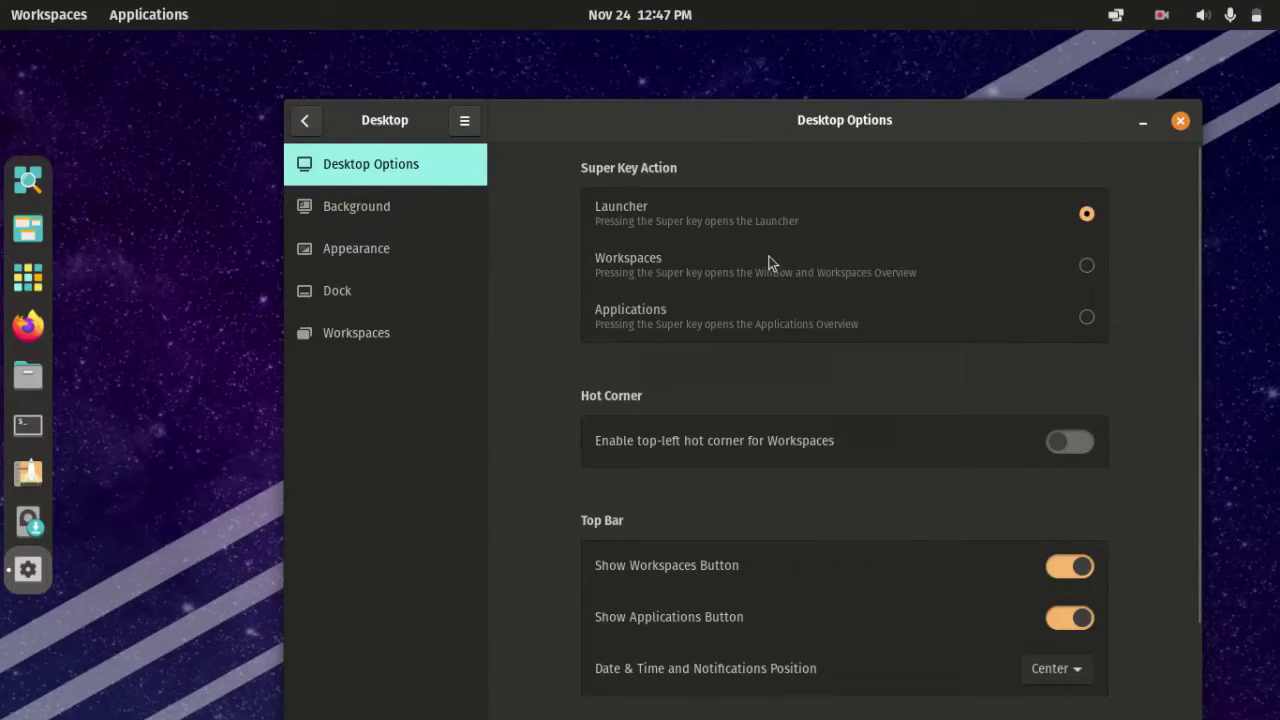
scroll(879, 314, down, 1)
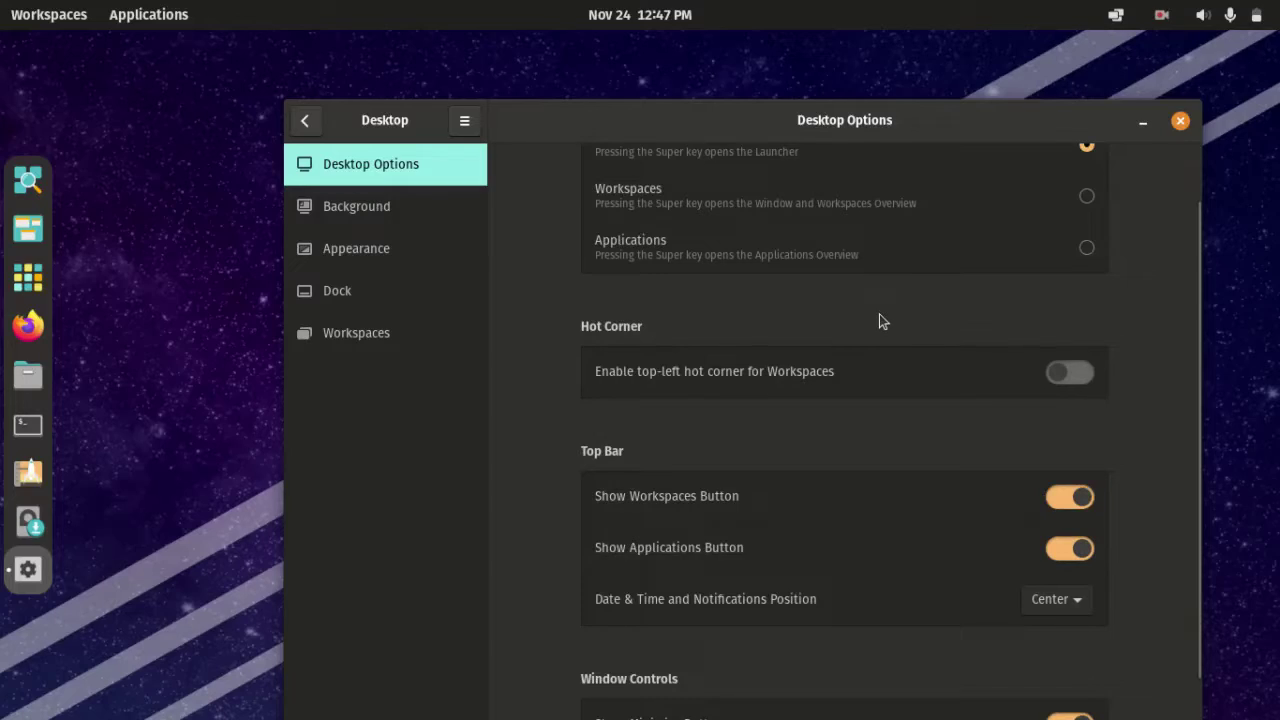
scroll(879, 314, down, 1)
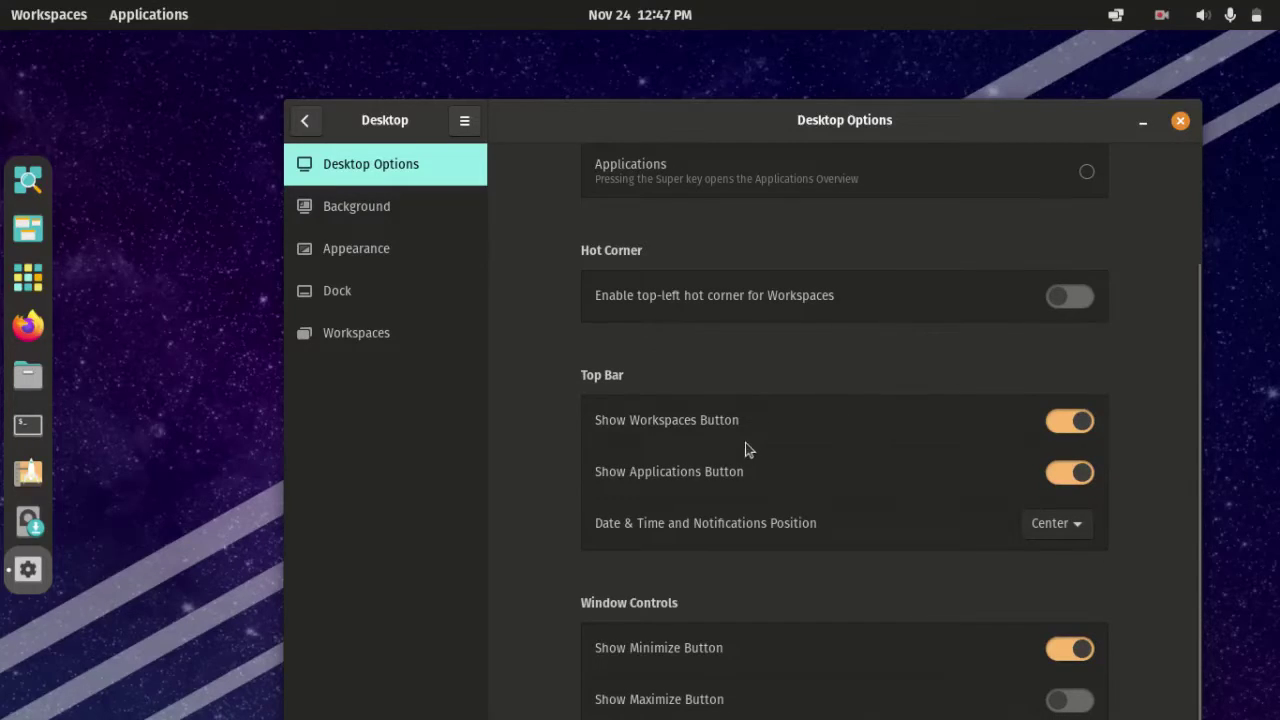
click(1054, 428)
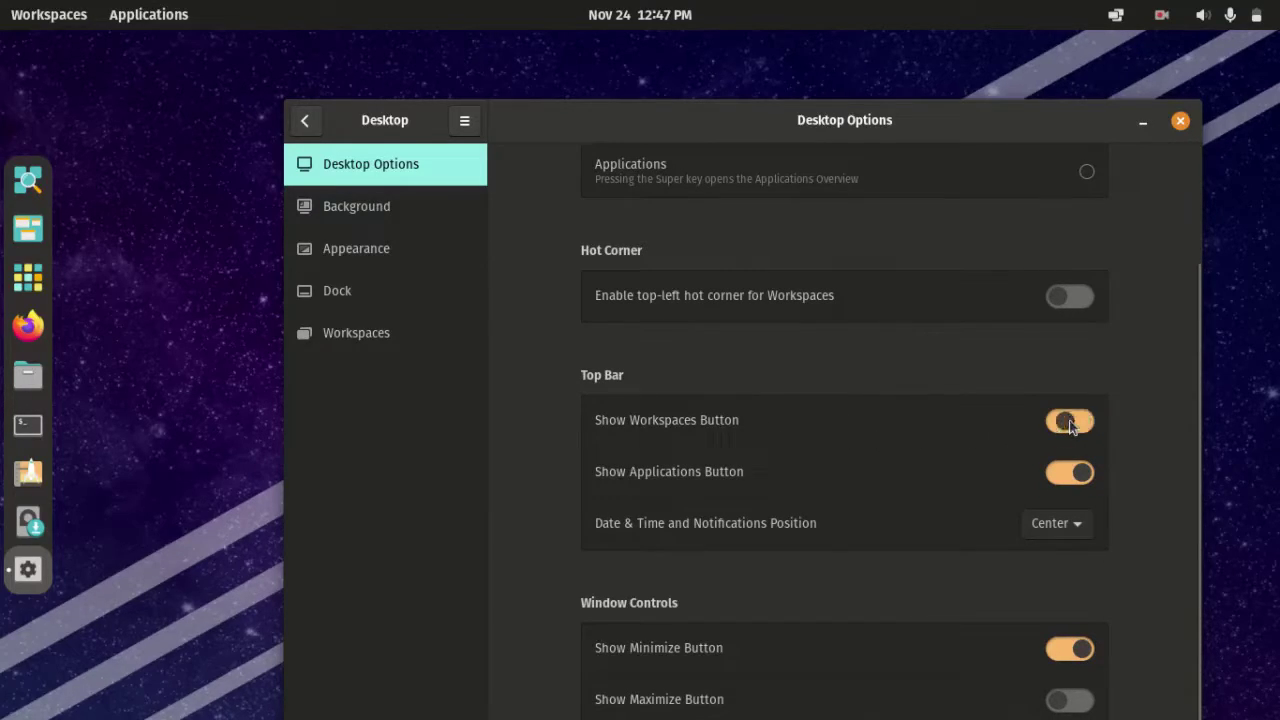
click(1058, 478)
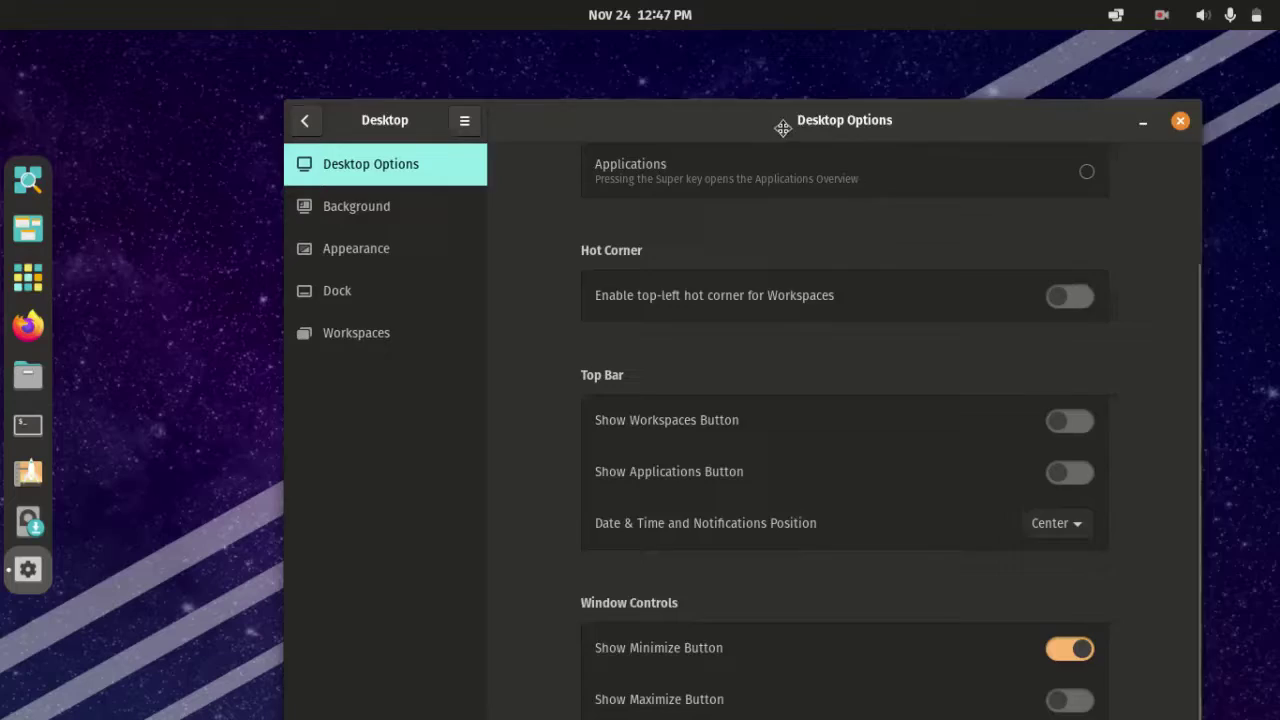
Step: Enable the top-left hot corner for Workspaces and try it once
drag(777, 123, 739, 104)
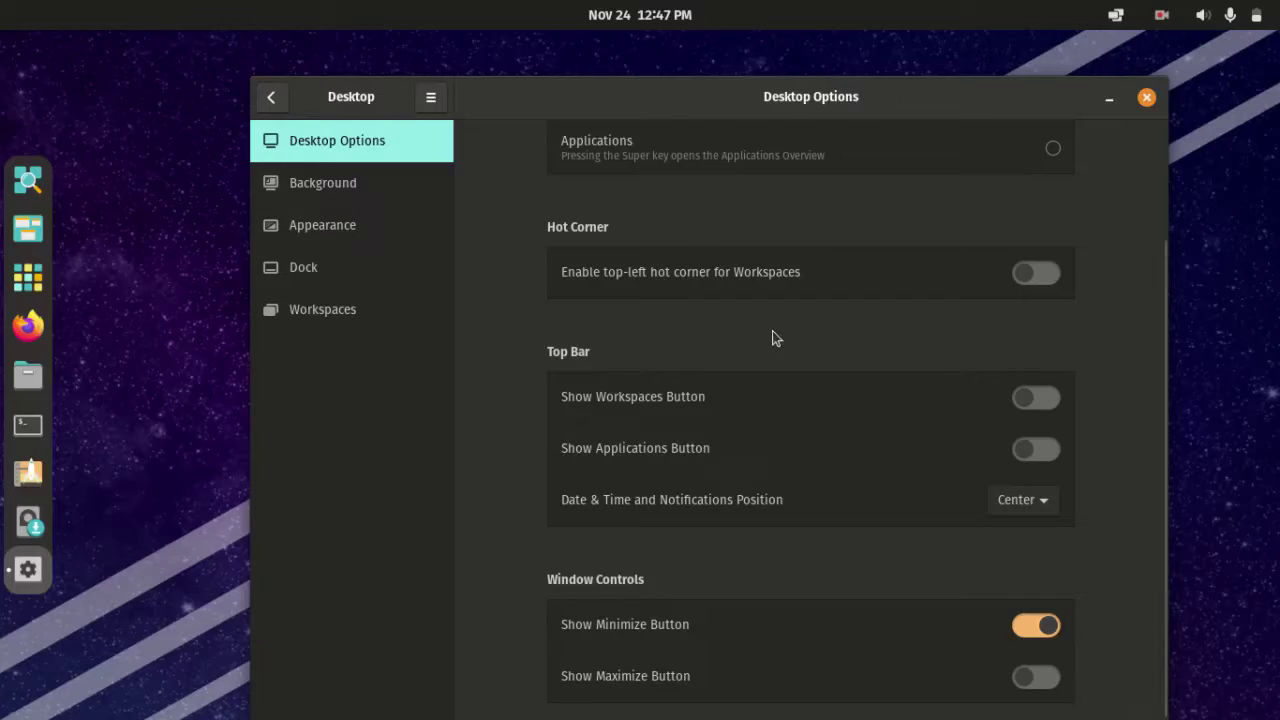
click(1051, 272)
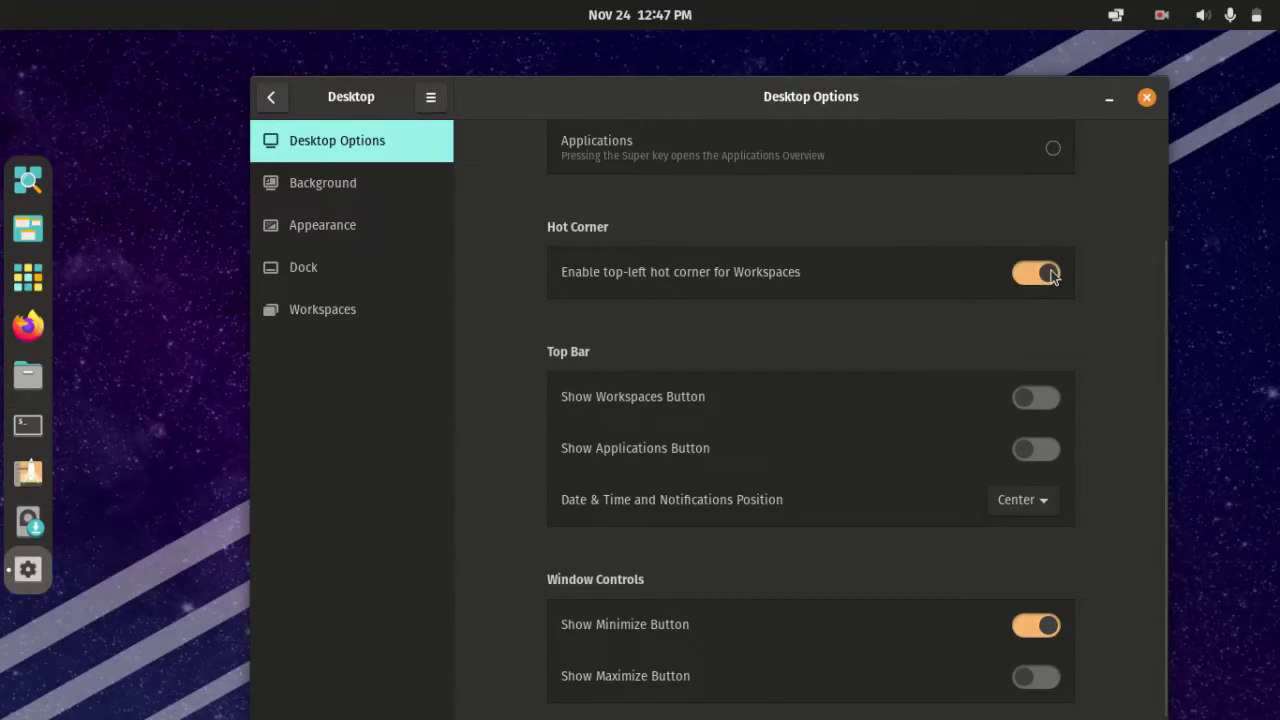
mouse_move(2, 2)
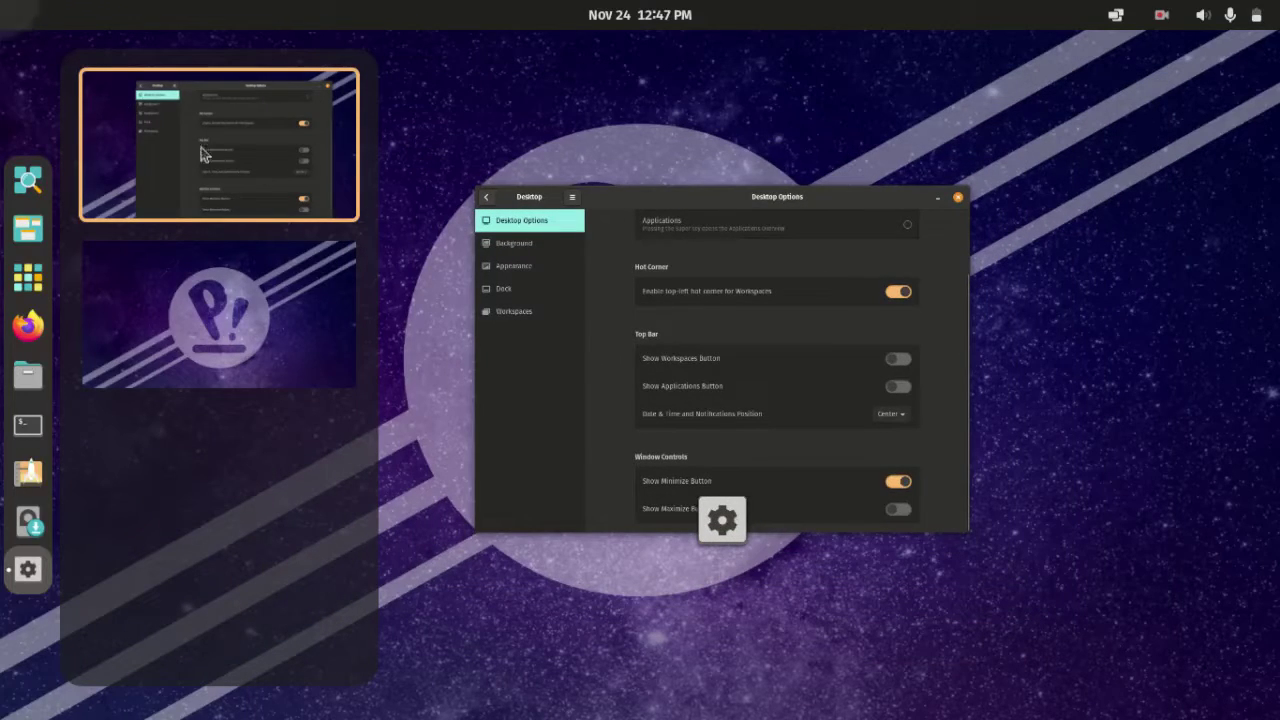
click(754, 309)
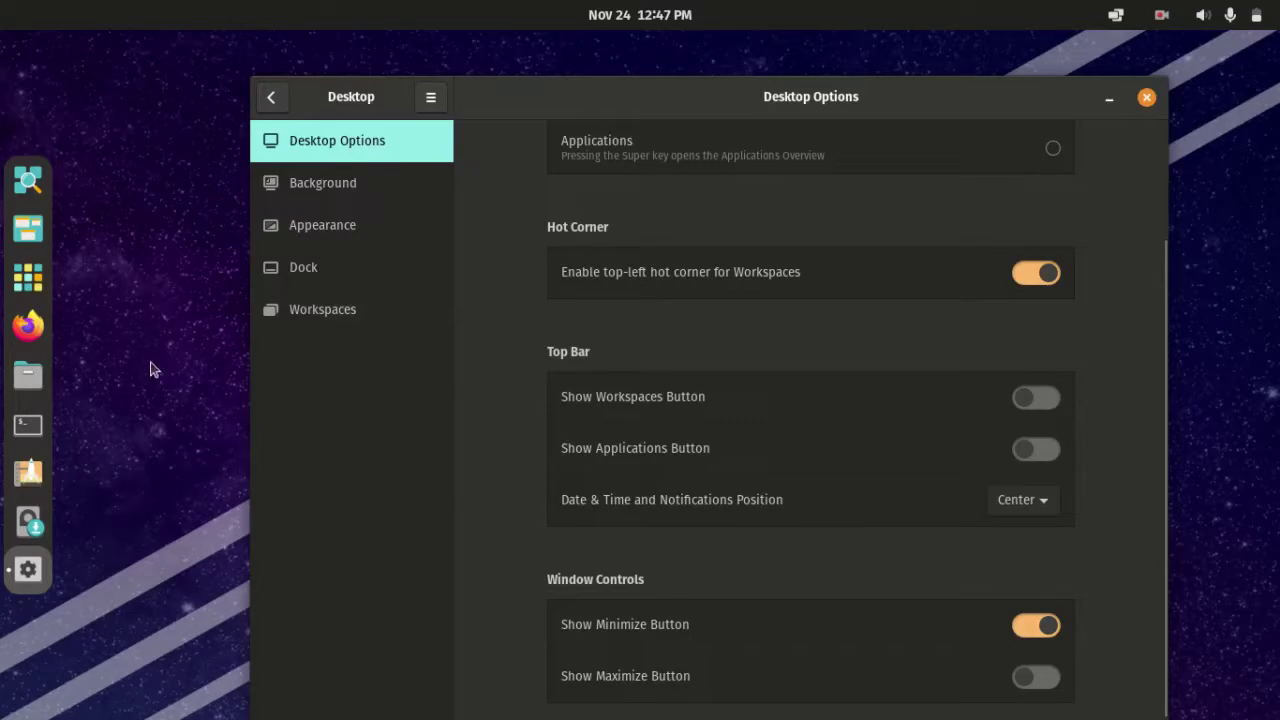
Step: On the Workspaces page, try the picker 'Along the right side', then restore 'Along the left side'
click(354, 318)
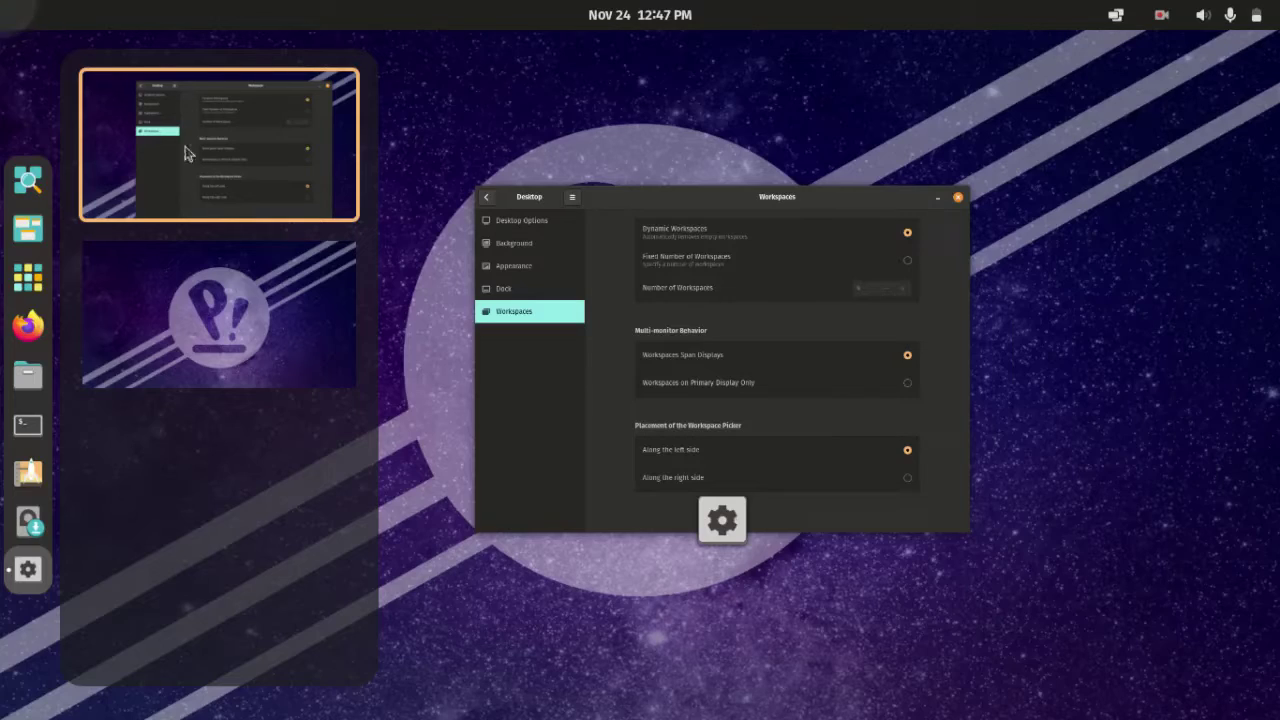
mouse_move(720, 360)
mouse_move(0, 0)
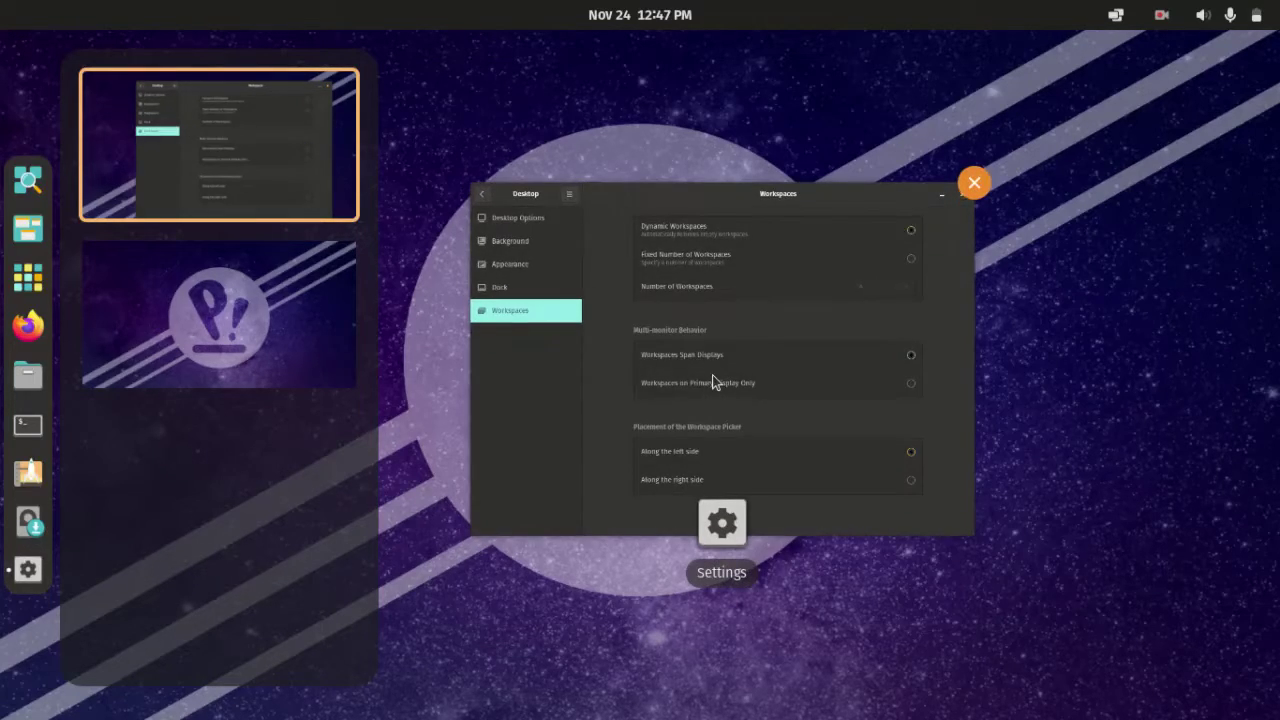
click(713, 381)
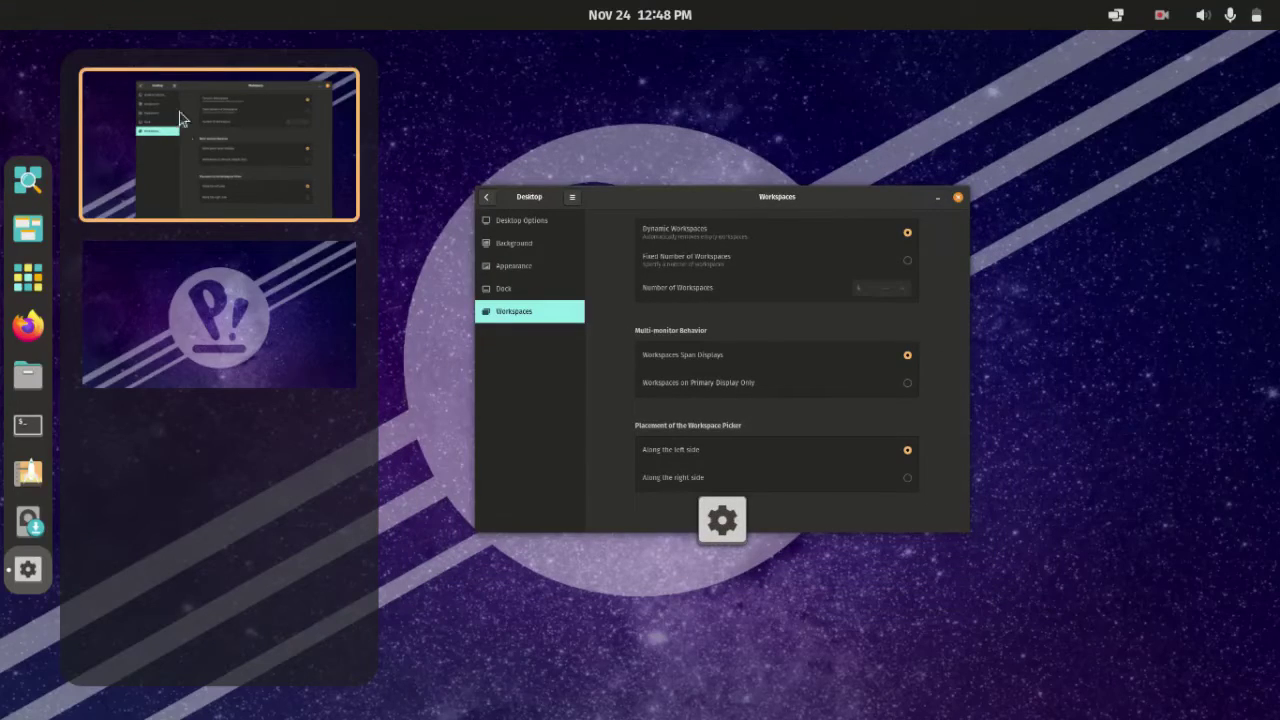
click(712, 424)
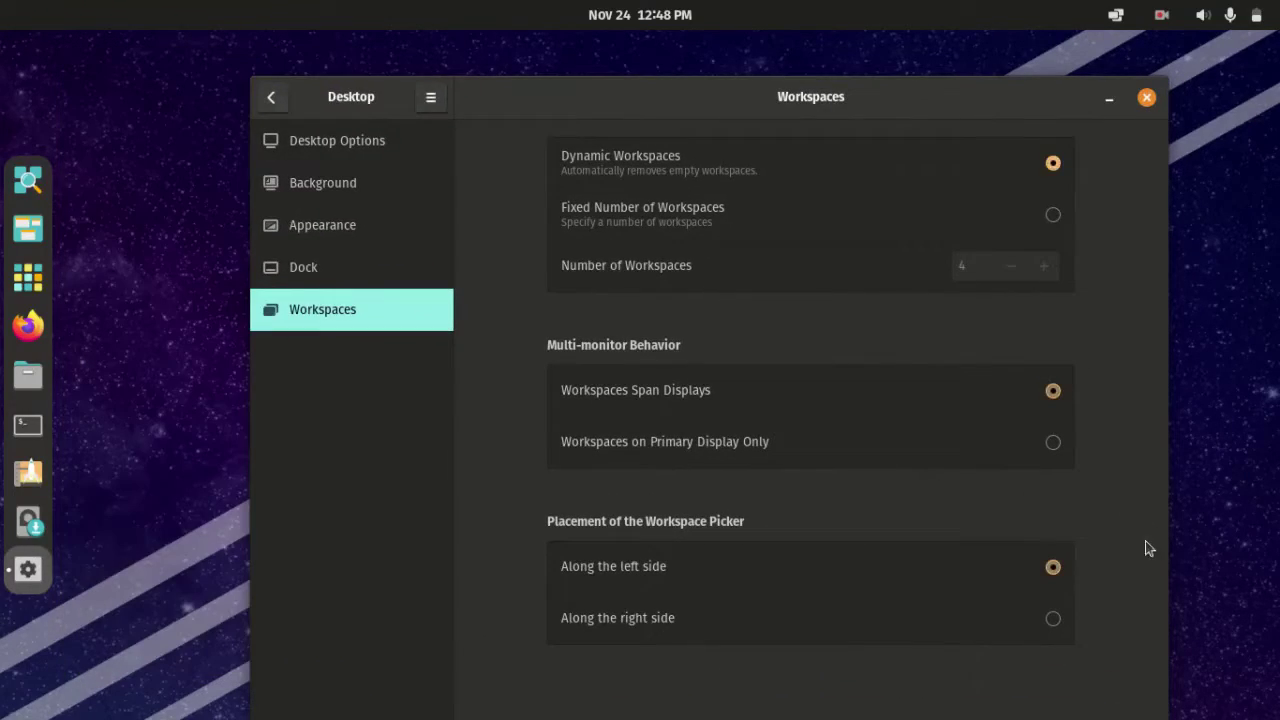
click(1055, 620)
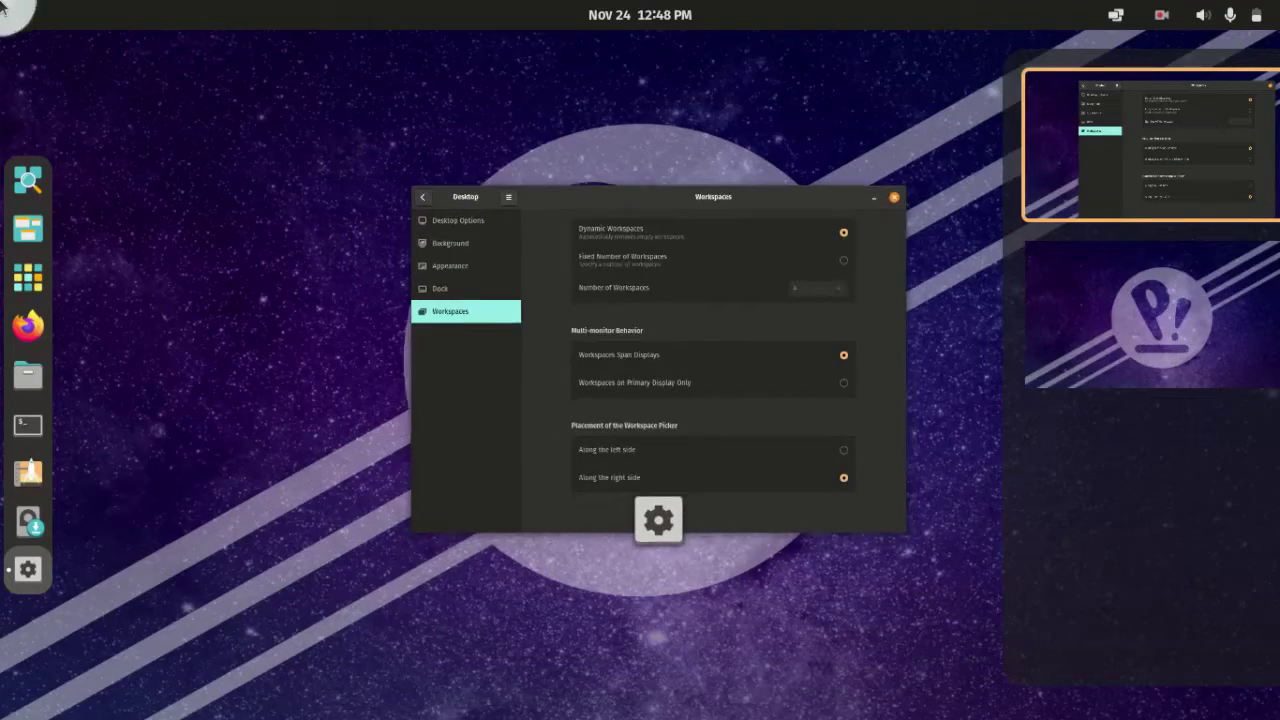
mouse_move(2, 2)
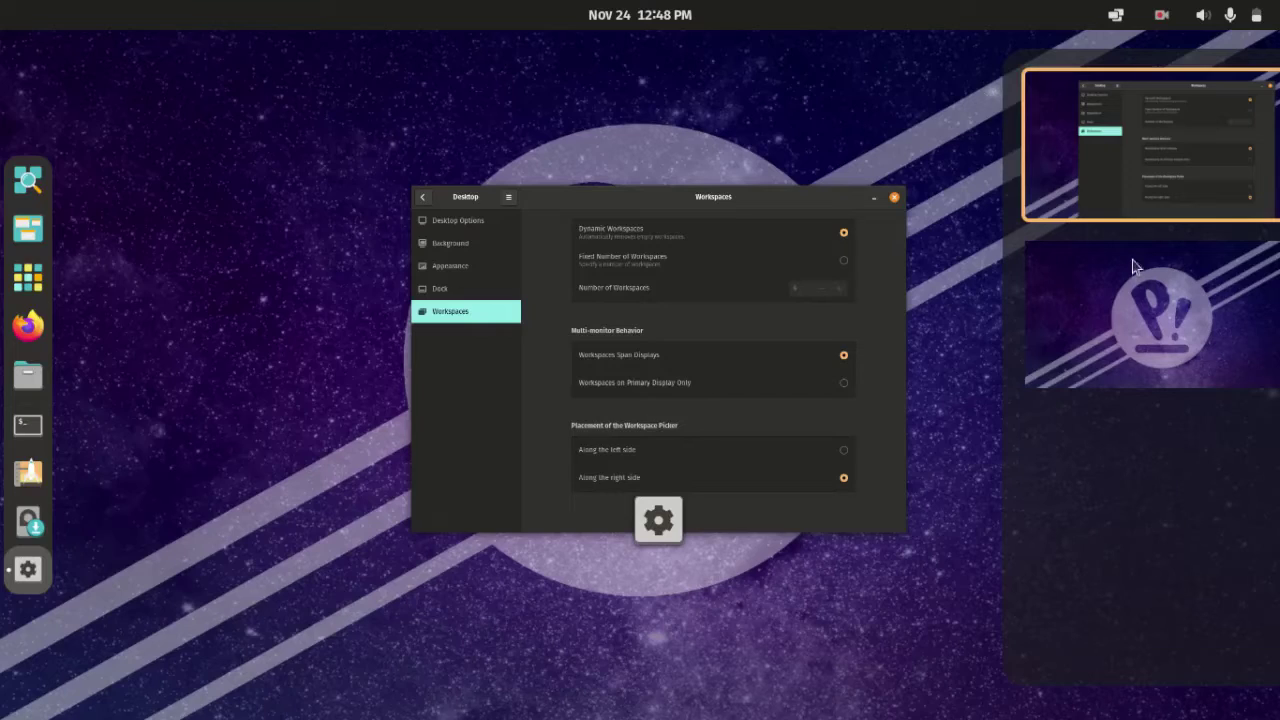
click(707, 316)
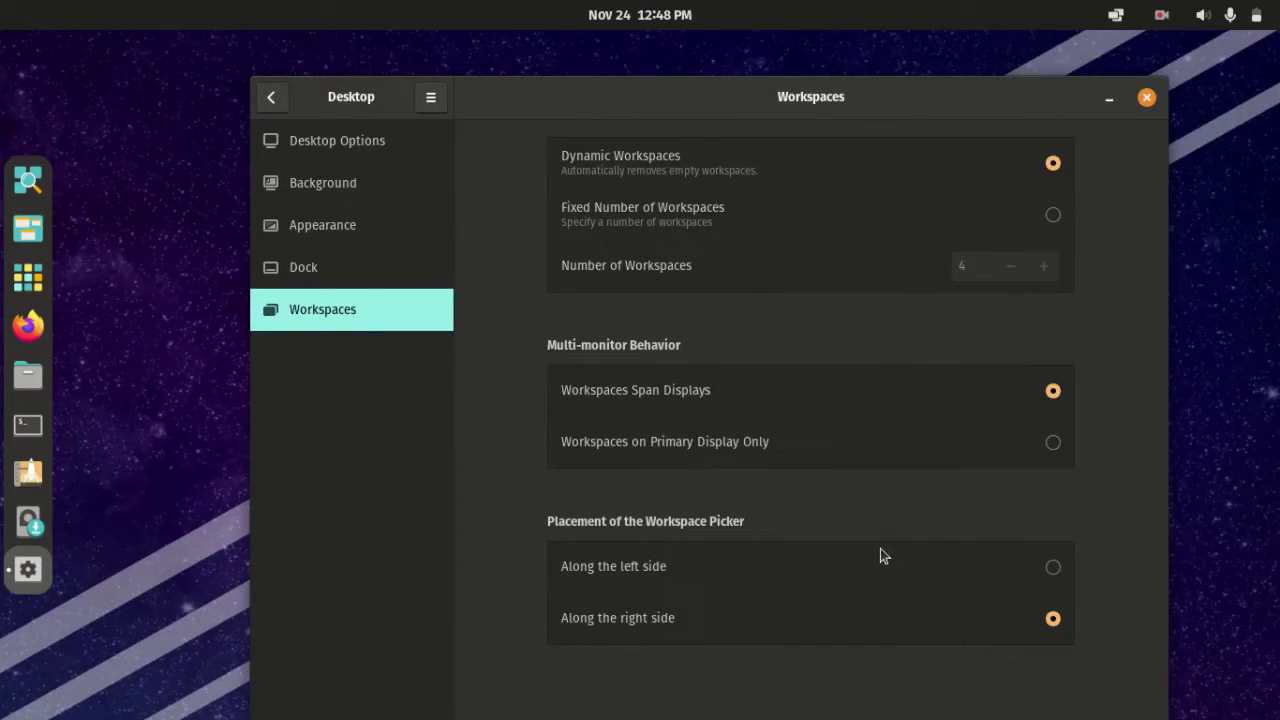
click(1055, 568)
Step: Choose the Light theme under Appearance and move the Settings window down-left
click(340, 230)
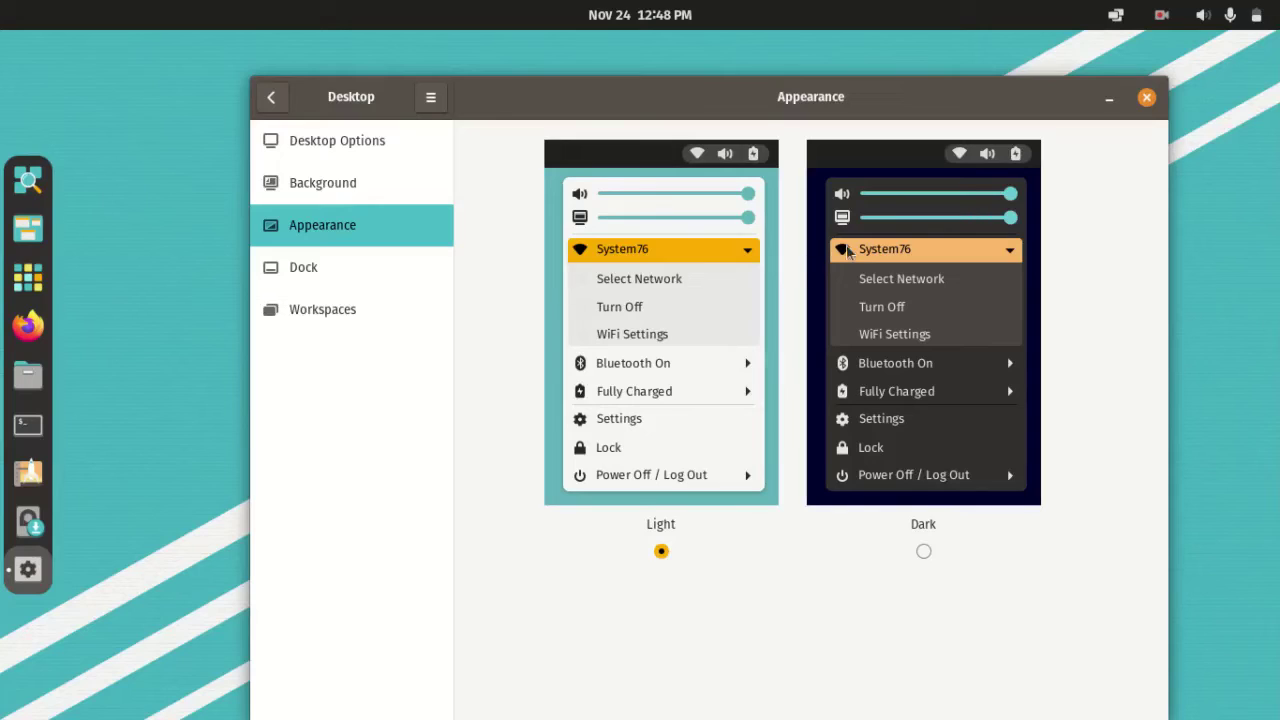
drag(846, 104, 737, 184)
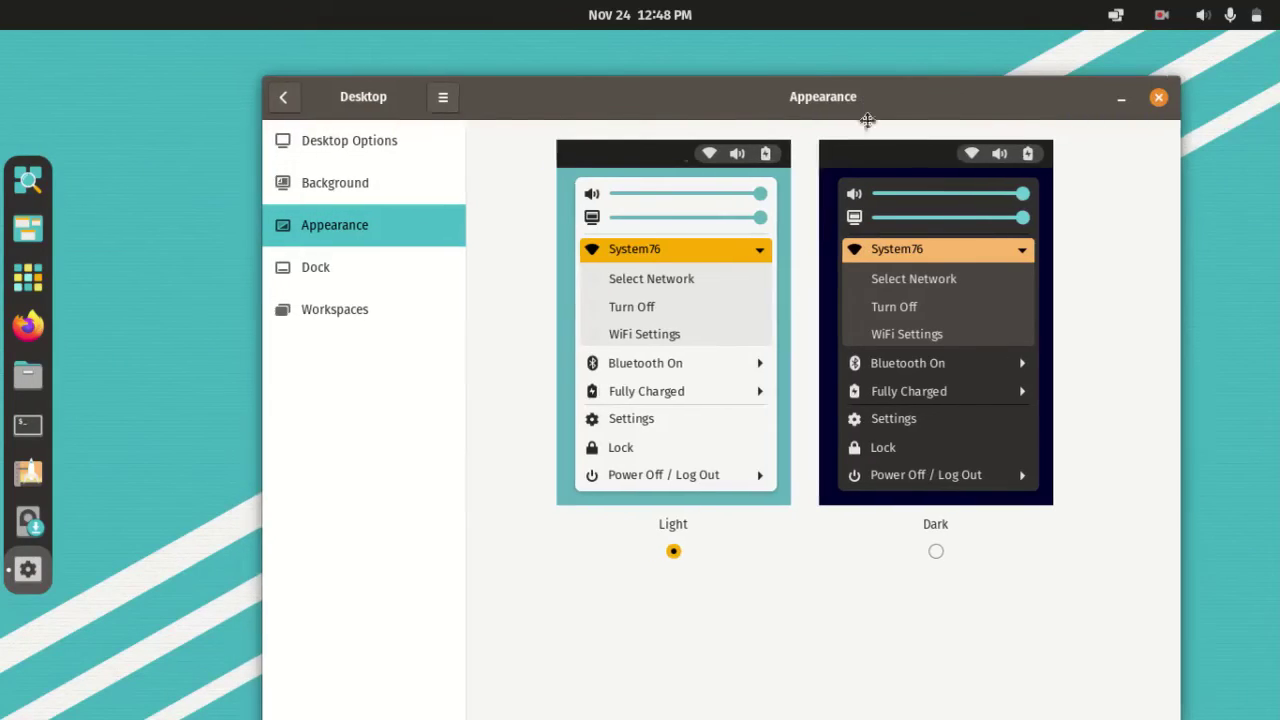